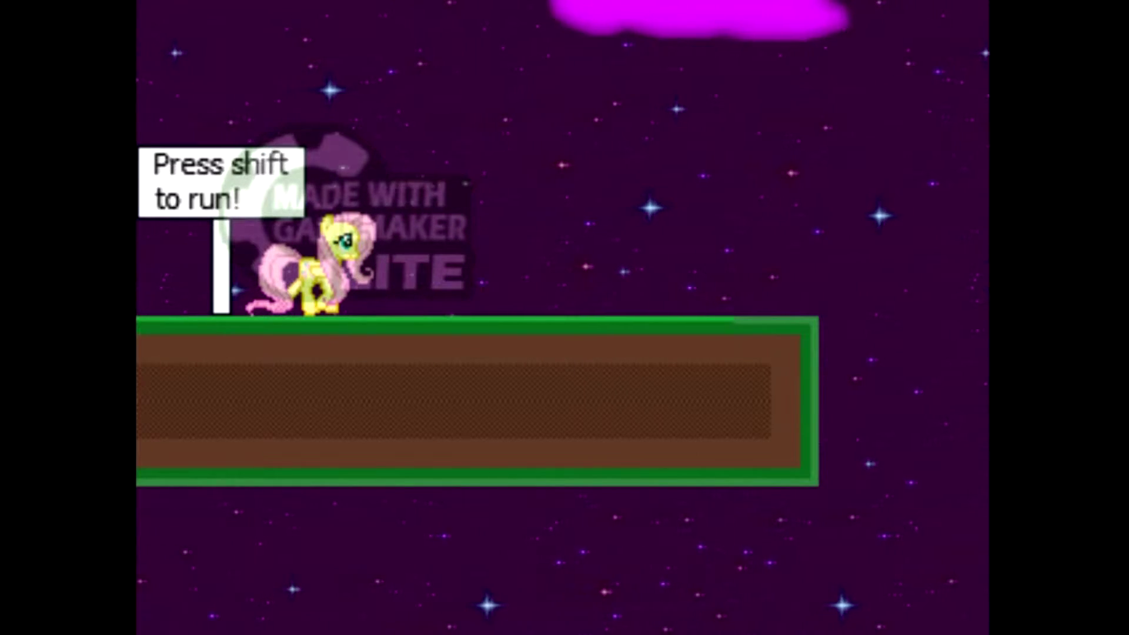
Walk the pony back and forth along the grassy starting platform near the sign.
{"action": "key", "text": "Right"}
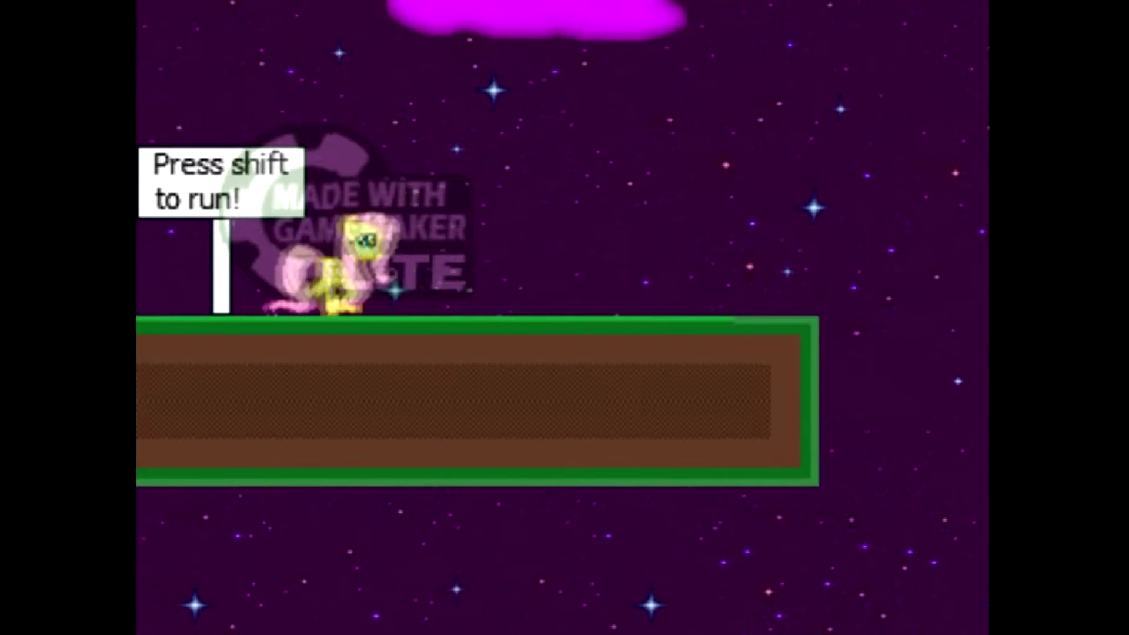
{"action": "key", "text": "Left"}
{"action": "key", "text": "Right"}
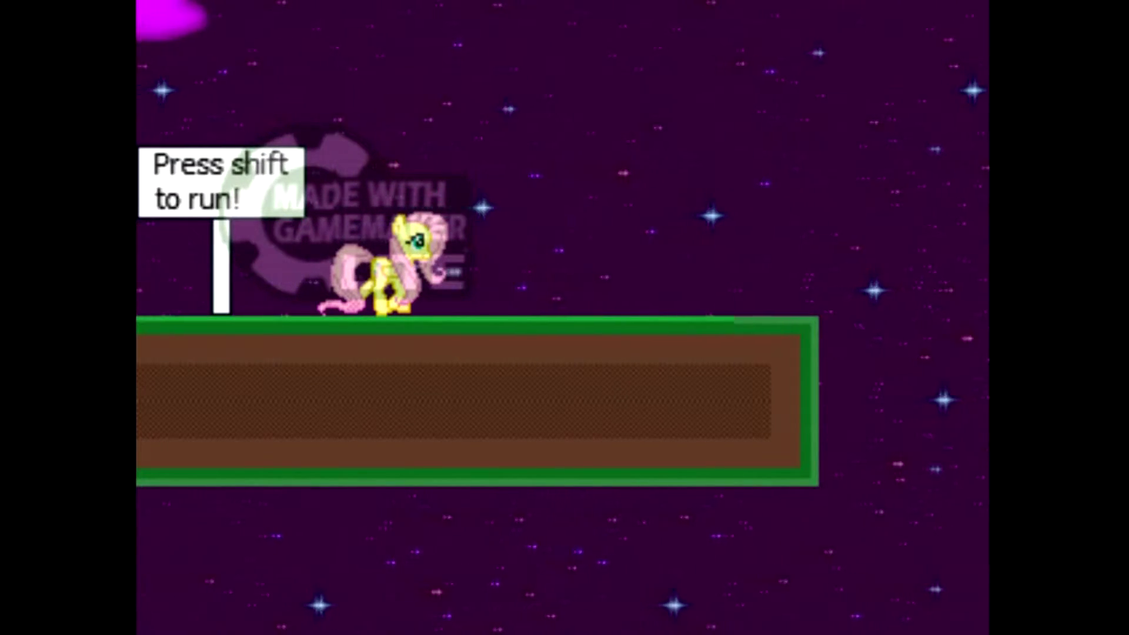
{"action": "key", "text": "Right"}
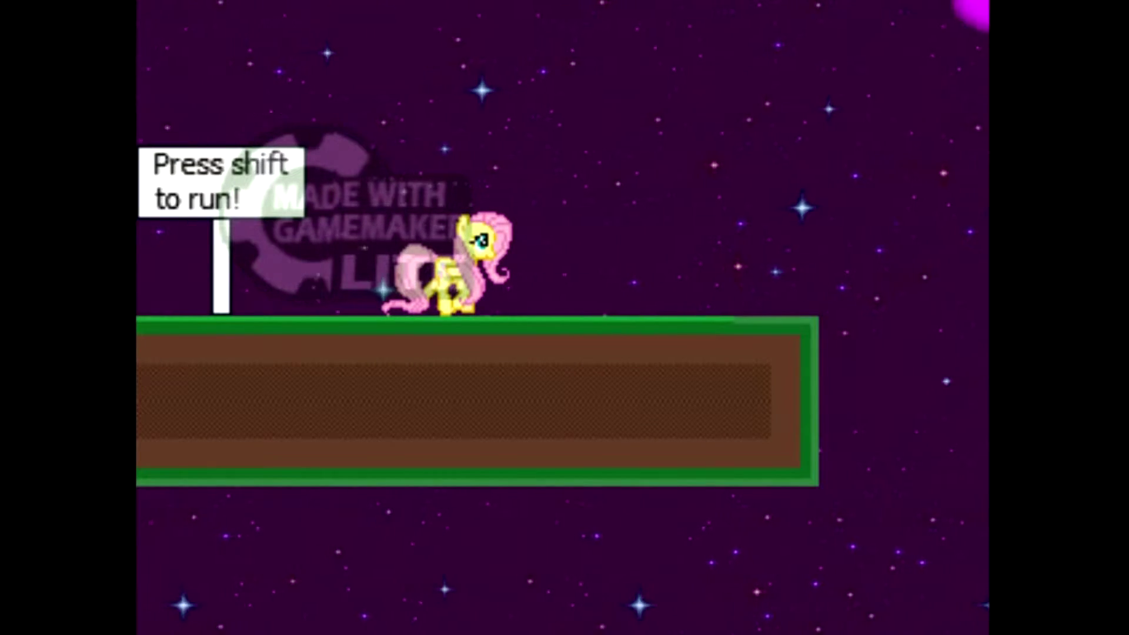
{"action": "key", "text": "Right"}
{"action": "key", "text": "Left"}
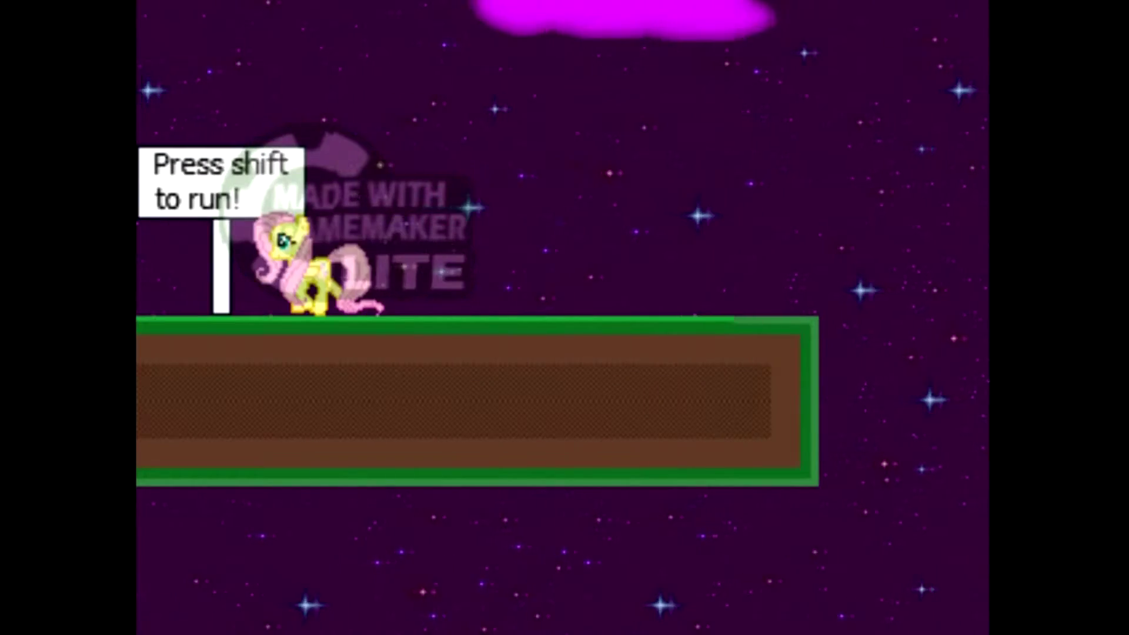
{"action": "key", "text": "Right"}
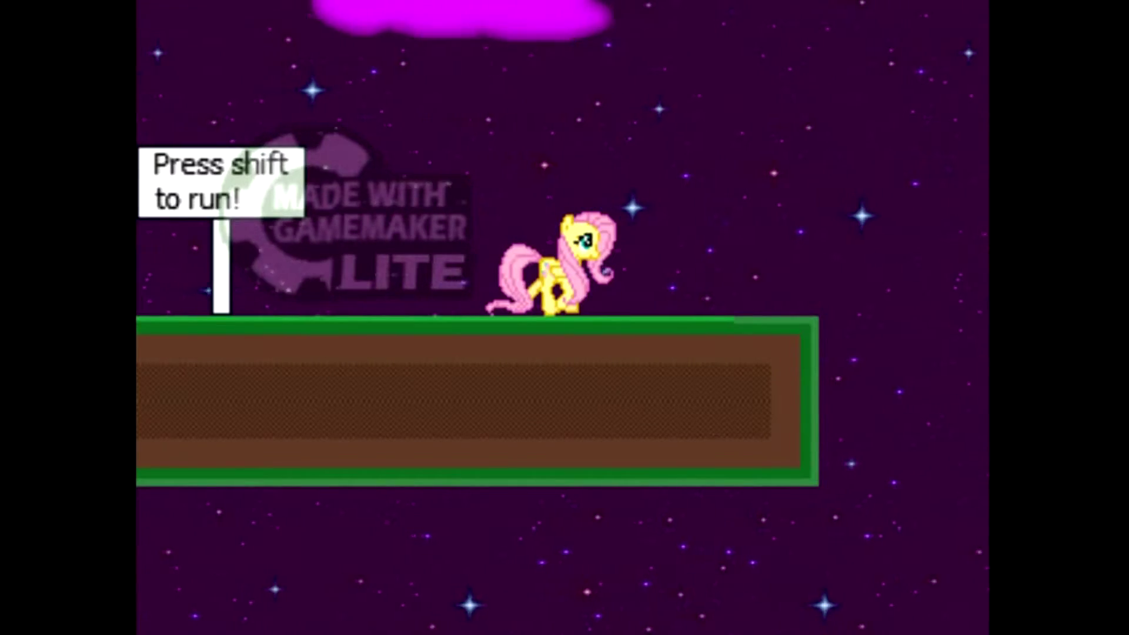
{"action": "key", "text": "Left"}
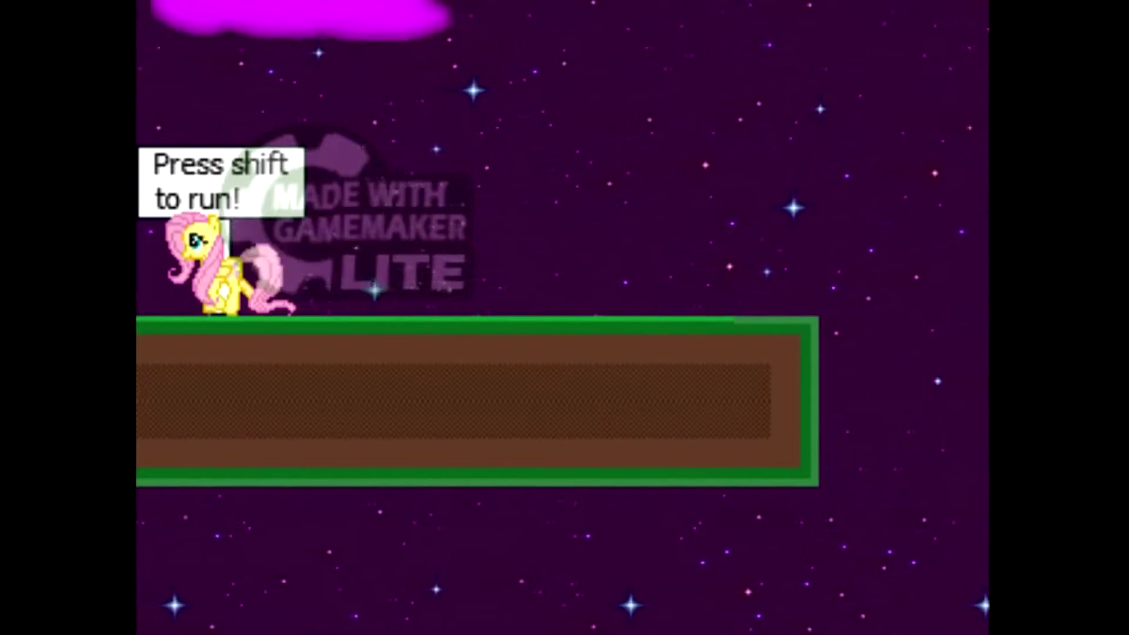
{"action": "key", "text": "Right"}
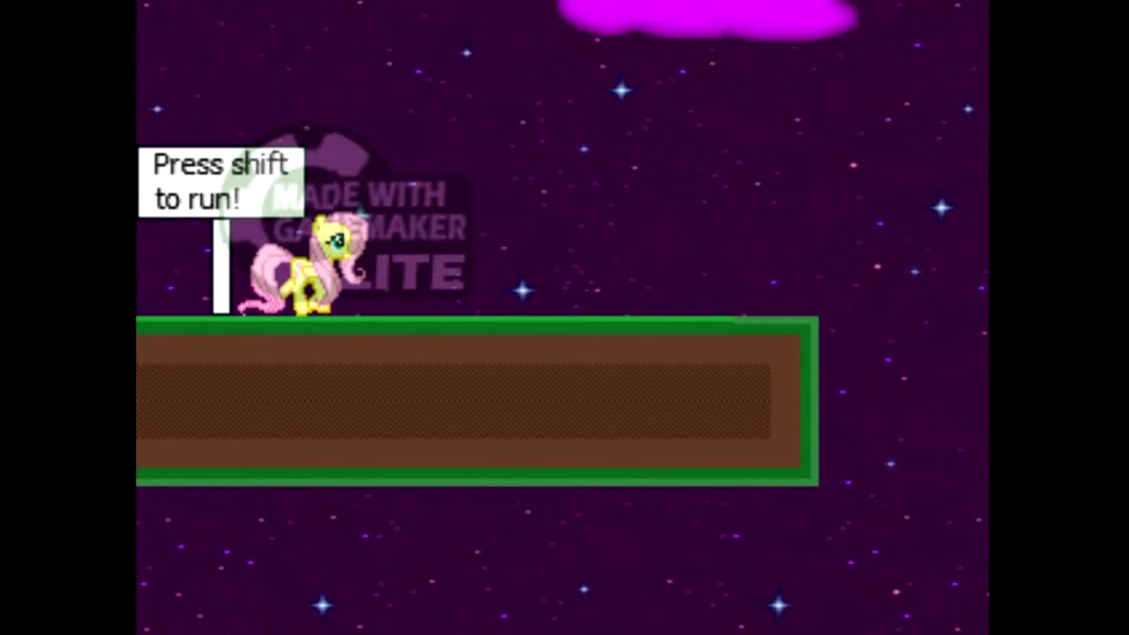
Run the pony right, jump off the platform edge and fly up among the clouds.
{"action": "key", "text": "Right"}
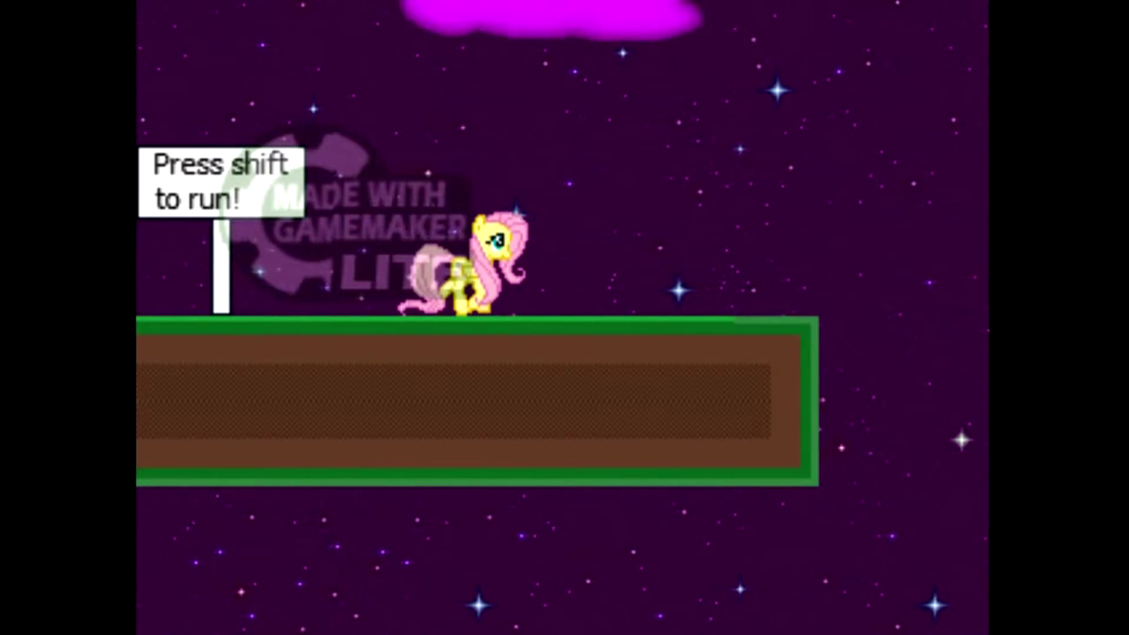
{"action": "key", "text": "Right"}
{"action": "key", "text": "Up"}
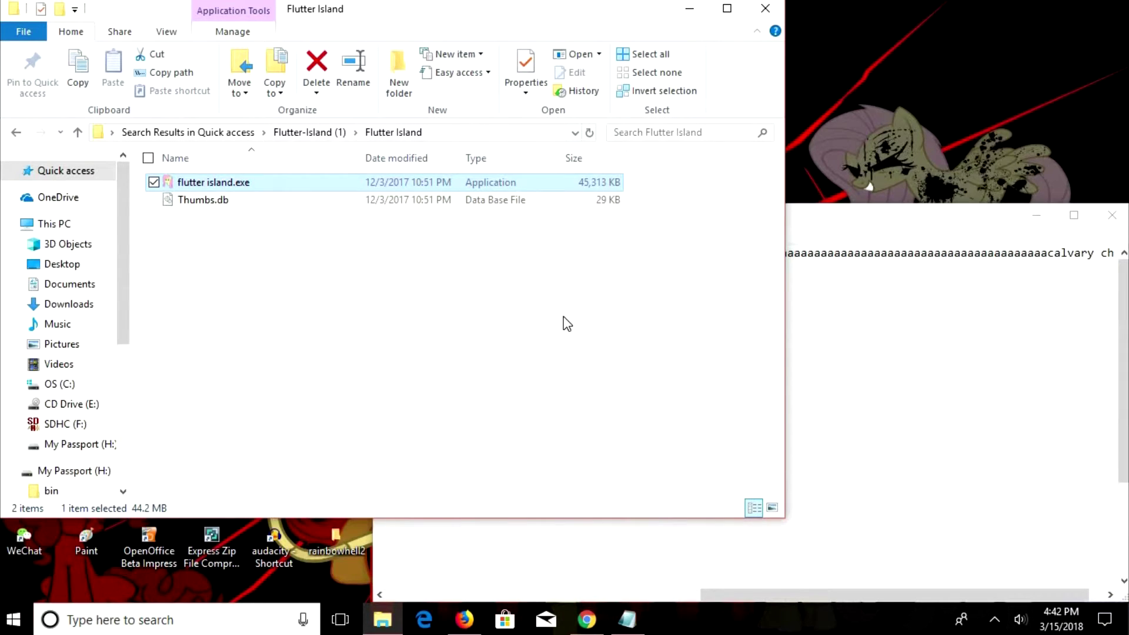
Move the isn.txt Notepad window up-left, scroll through its text, then minimize it.
{"action": "left_click", "coordinate": [998, 228]}
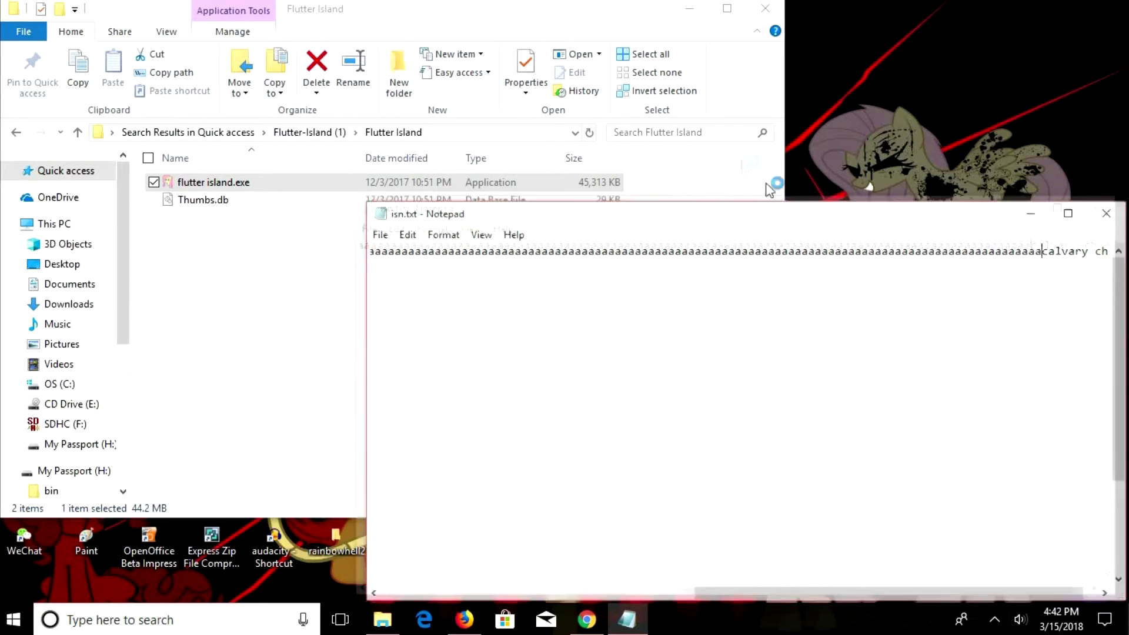
{"action": "left_click_drag", "start_coordinate": [768, 216], "coordinate": [687, 147]}
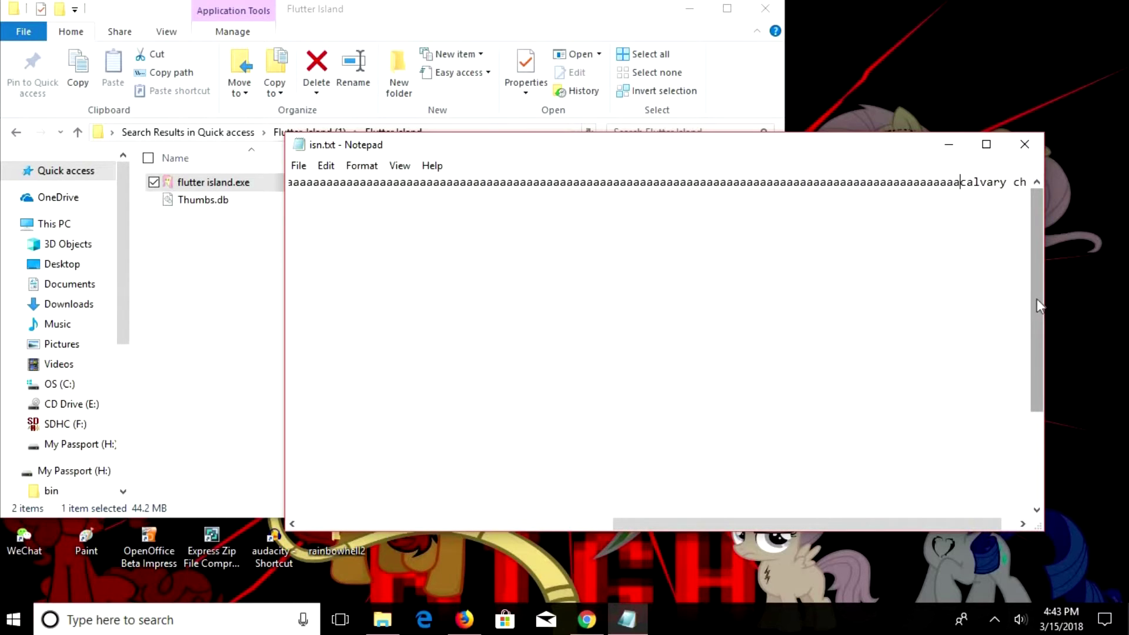
{"action": "left_click", "coordinate": [1037, 341]}
{"action": "left_click", "coordinate": [1037, 221]}
{"action": "left_click", "coordinate": [934, 182]}
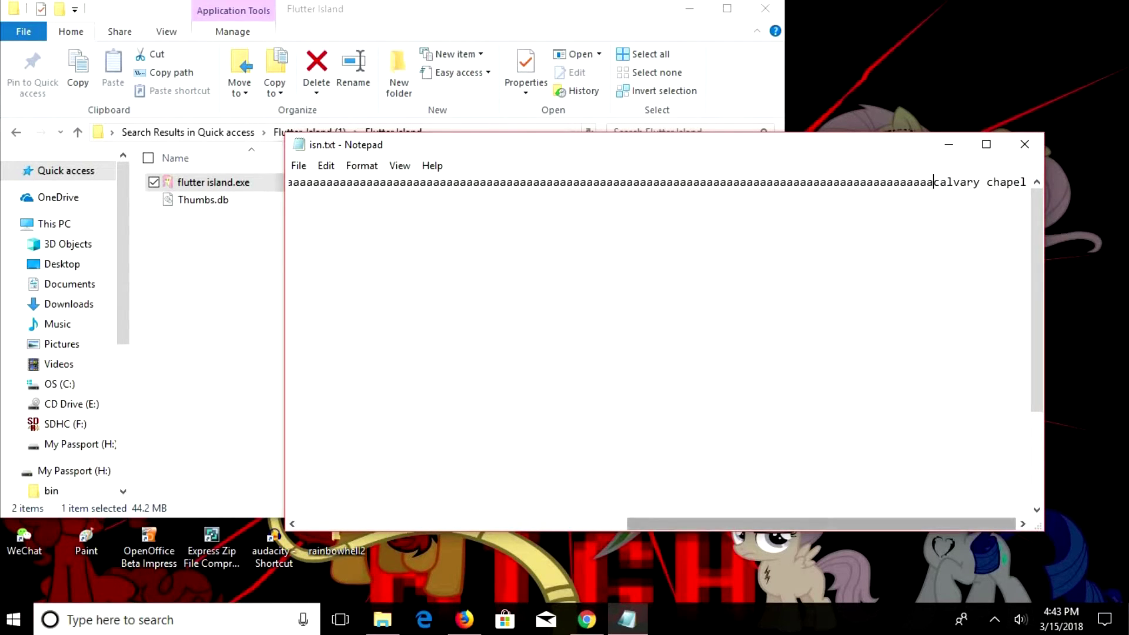
{"action": "left_click", "coordinate": [946, 144]}
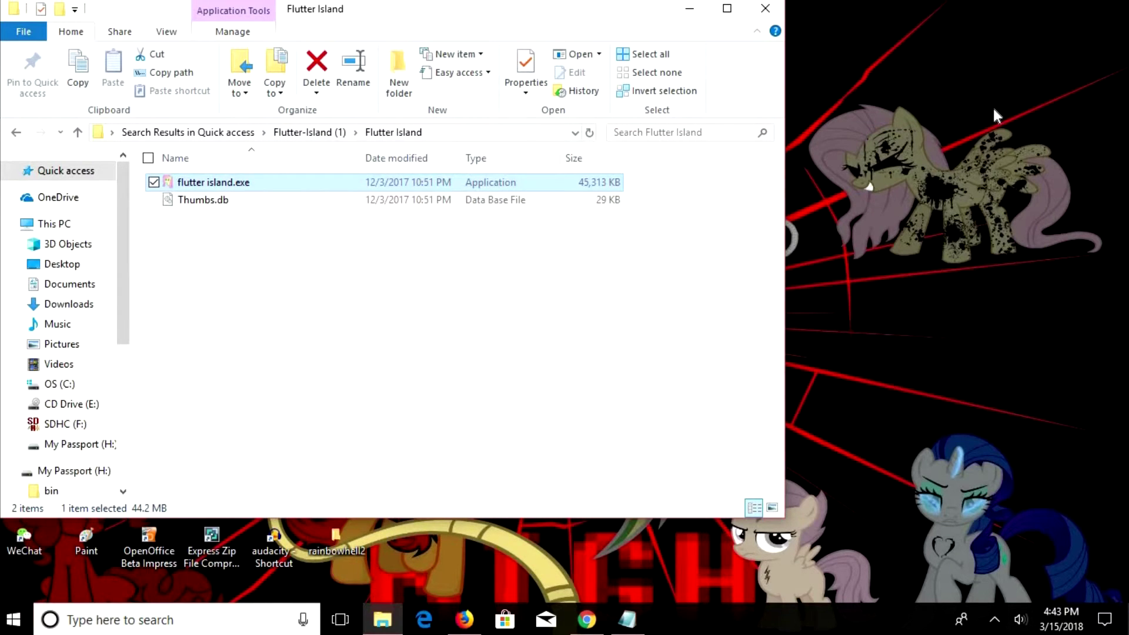